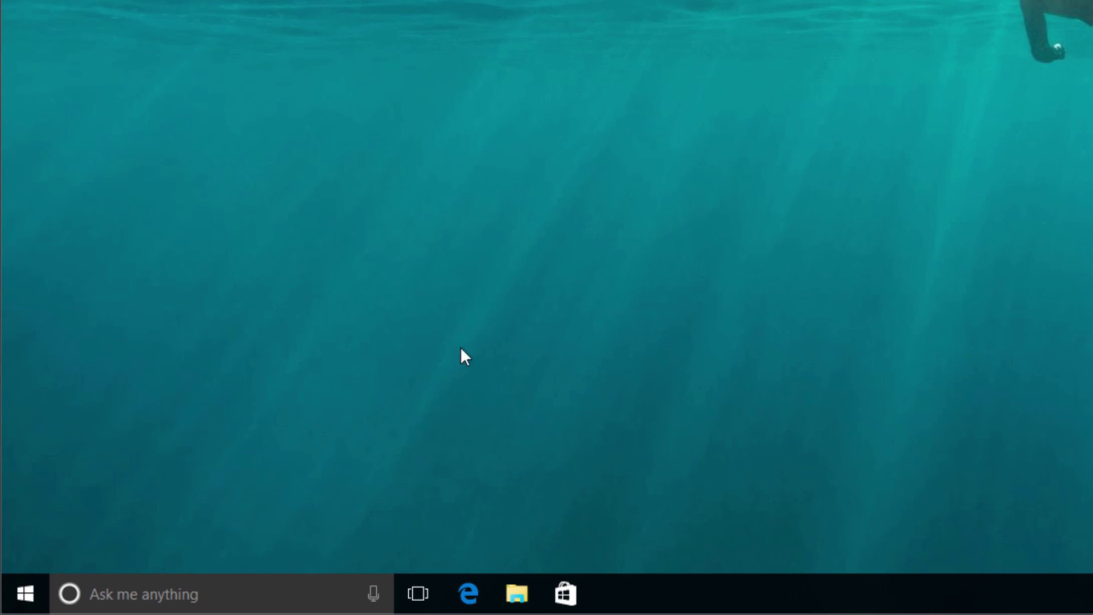
Open Settings from the Start menu and go to the Privacy page to review location options.
left_click(36, 587)
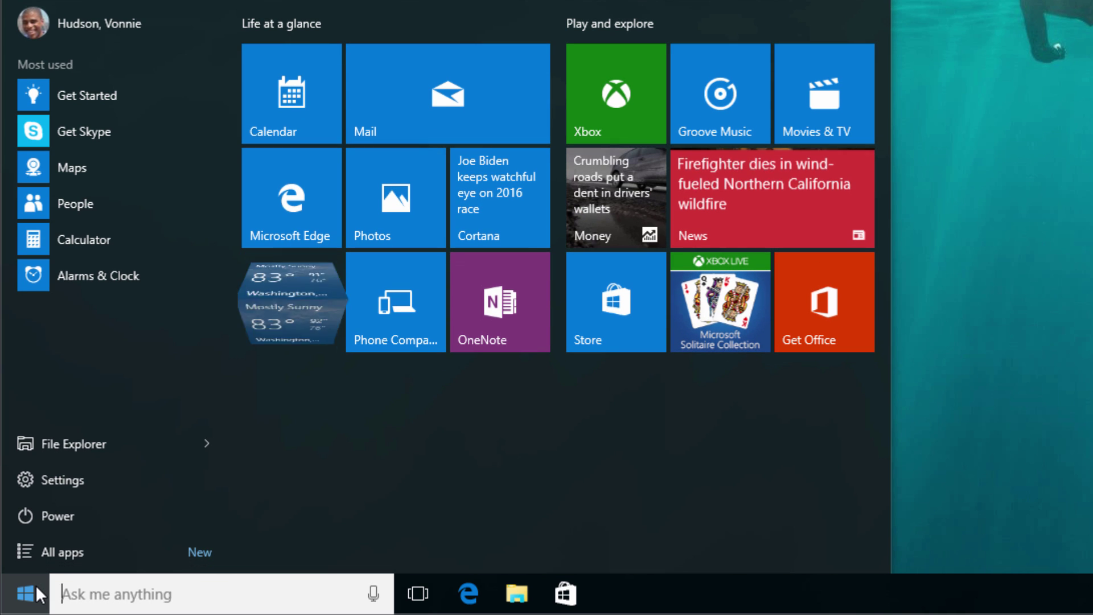
left_click(45, 497)
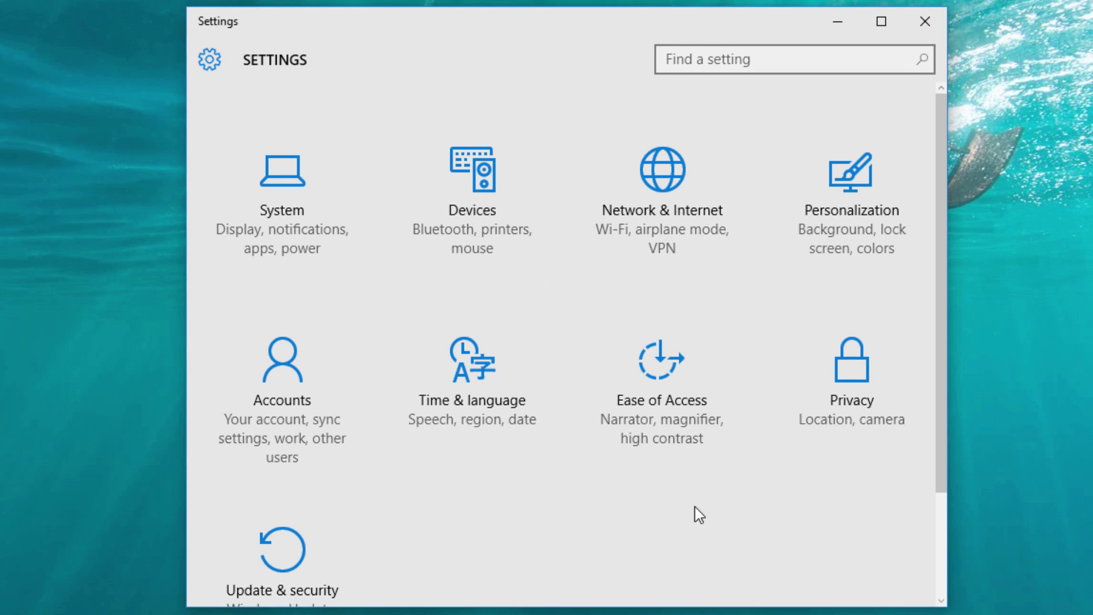
left_click(849, 388)
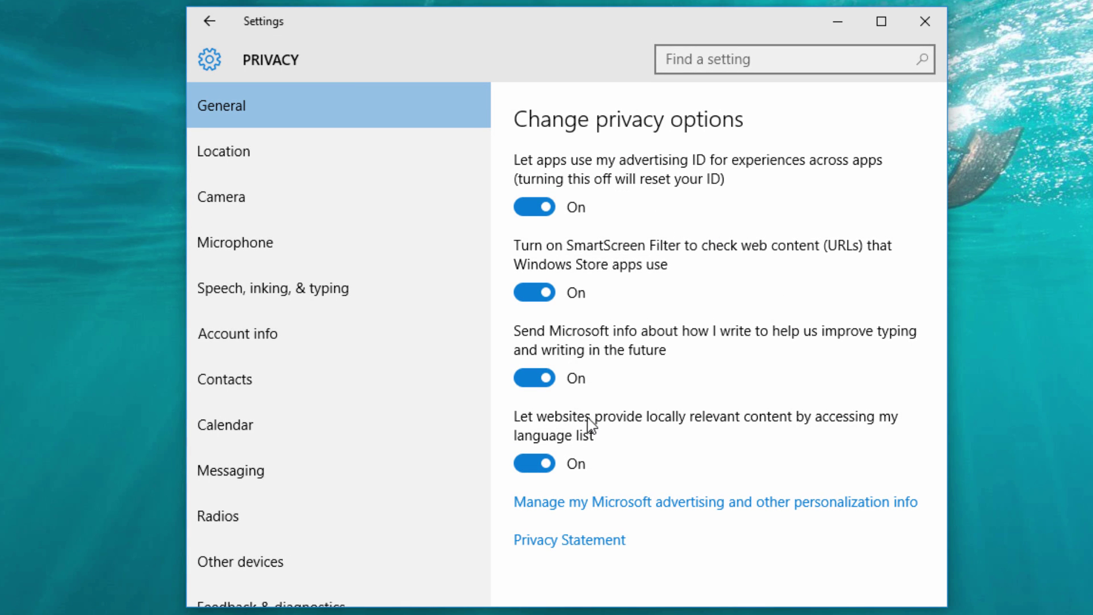
left_click_drag(480, 143, 488, 122)
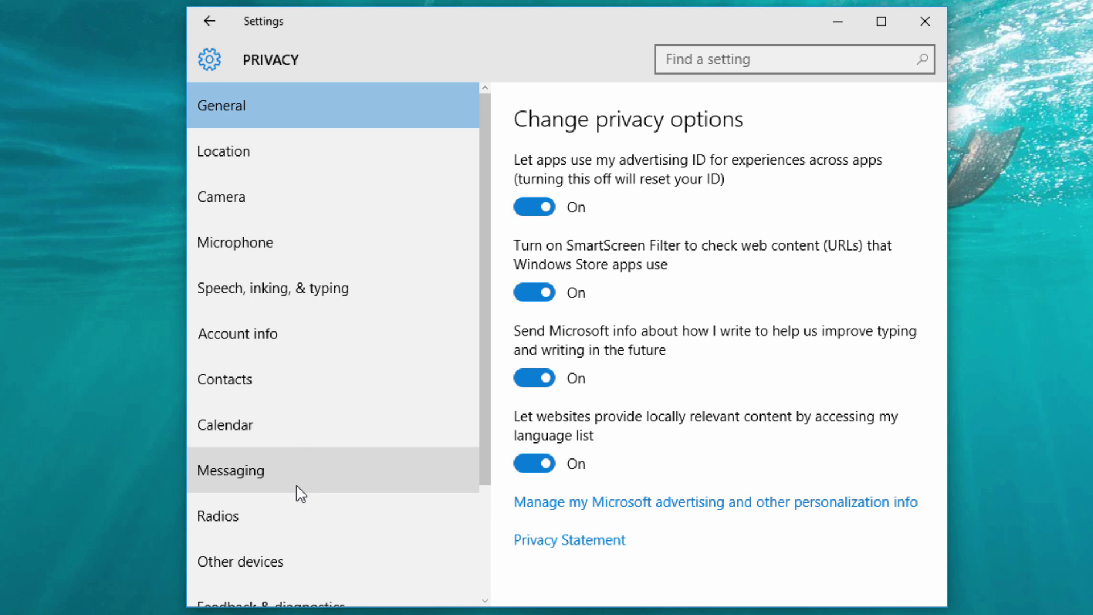
left_click_drag(488, 466, 486, 579)
scroll(357, 161, "up", 3)
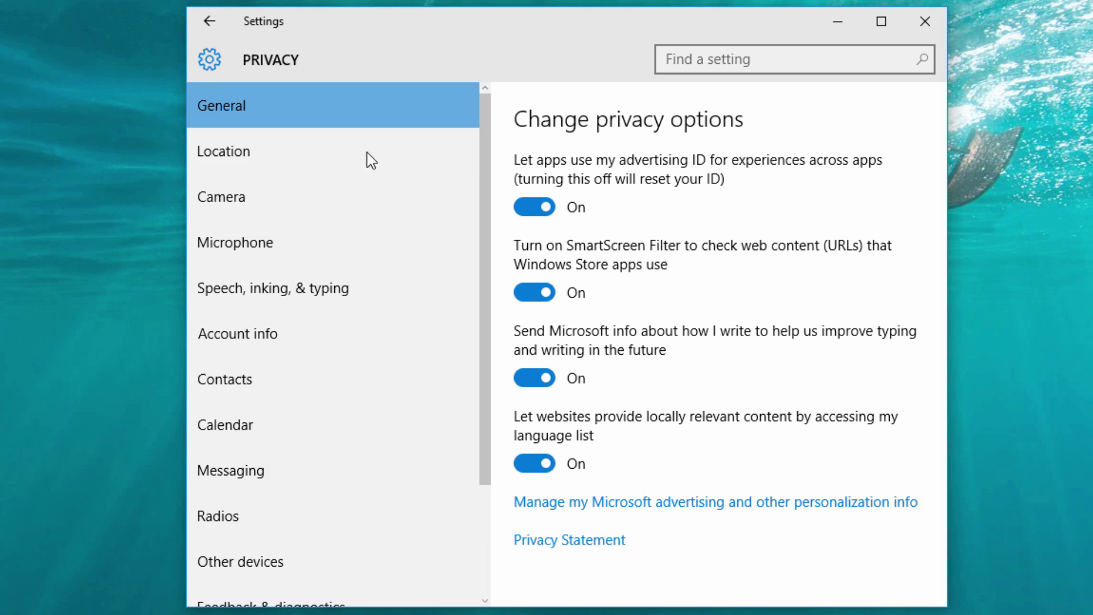
left_click(350, 157)
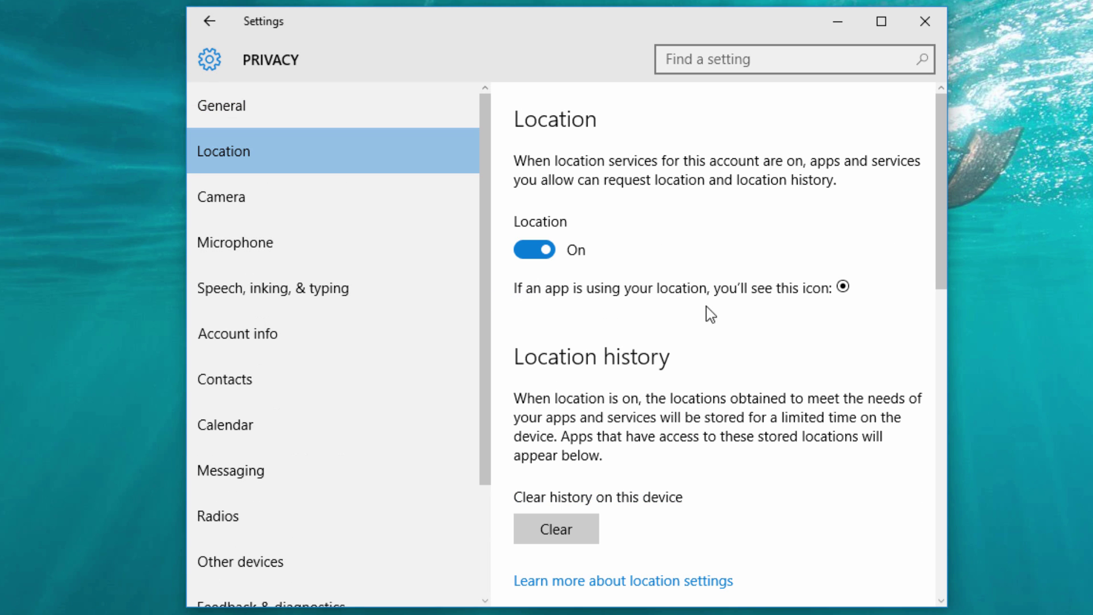
mouse_move(945, 264)
left_mouse_down()
mouse_move(961, 426)
mouse_move(954, 564)
mouse_move(935, 268)
left_mouse_up()
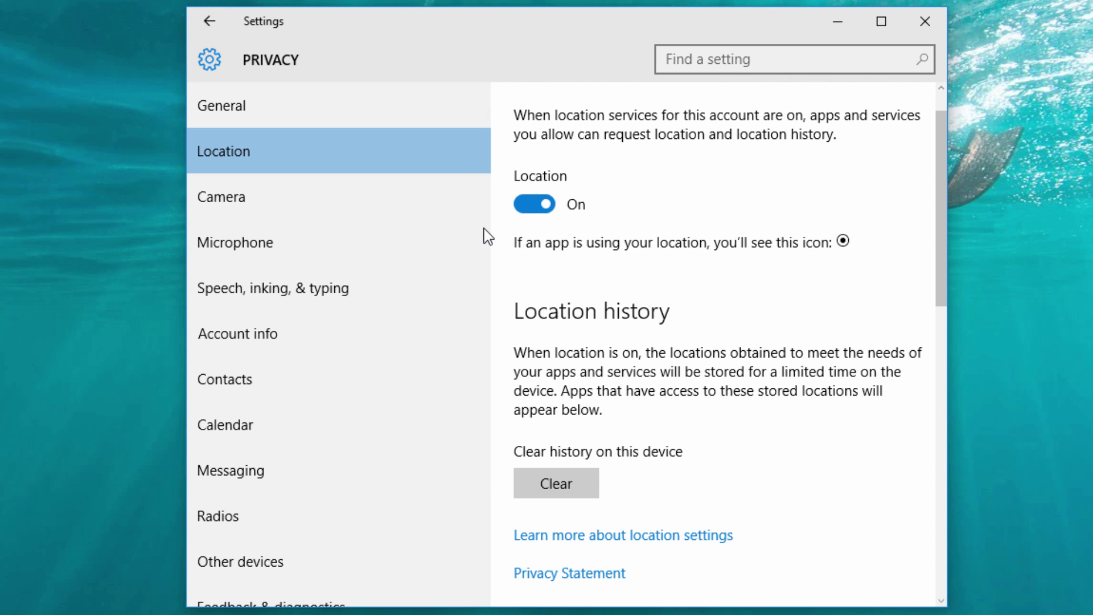
left_click(399, 215)
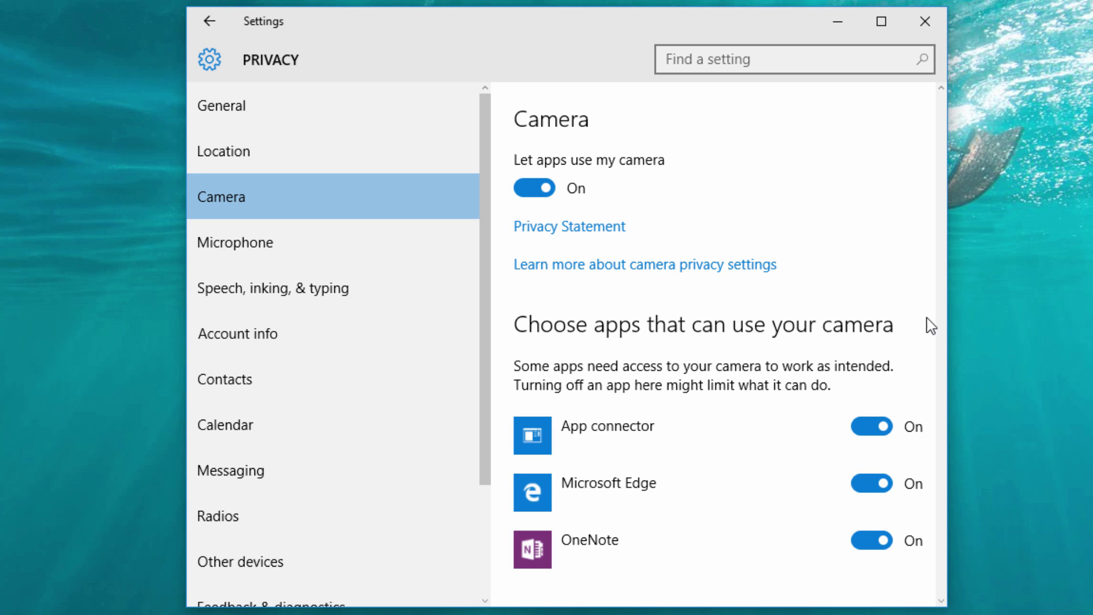
scroll(931, 278, "down", 1)
scroll(884, 280, "up", 1)
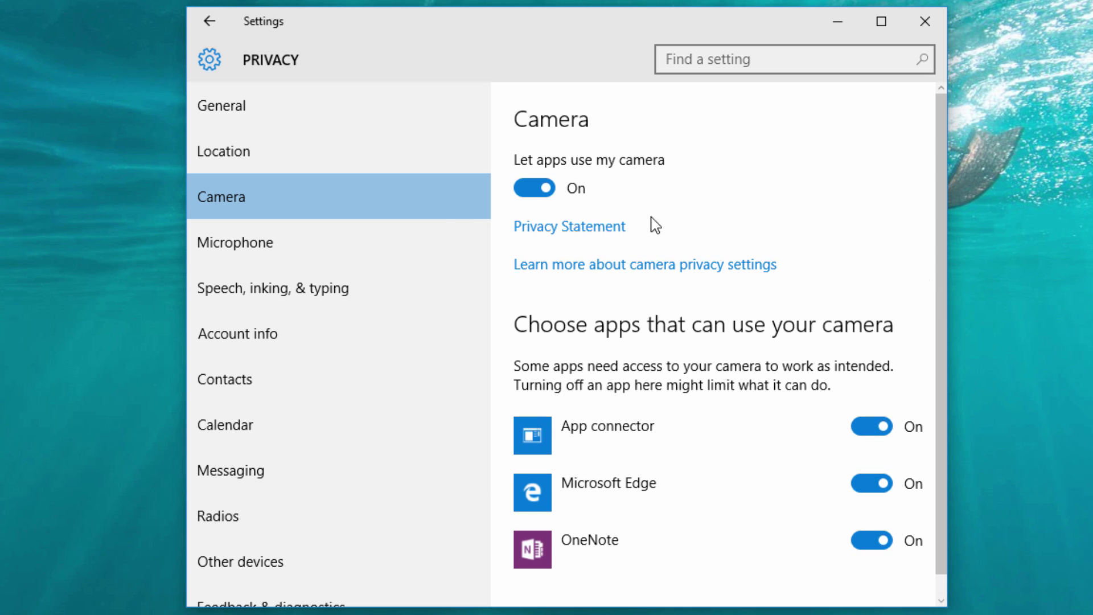
left_click(377, 236)
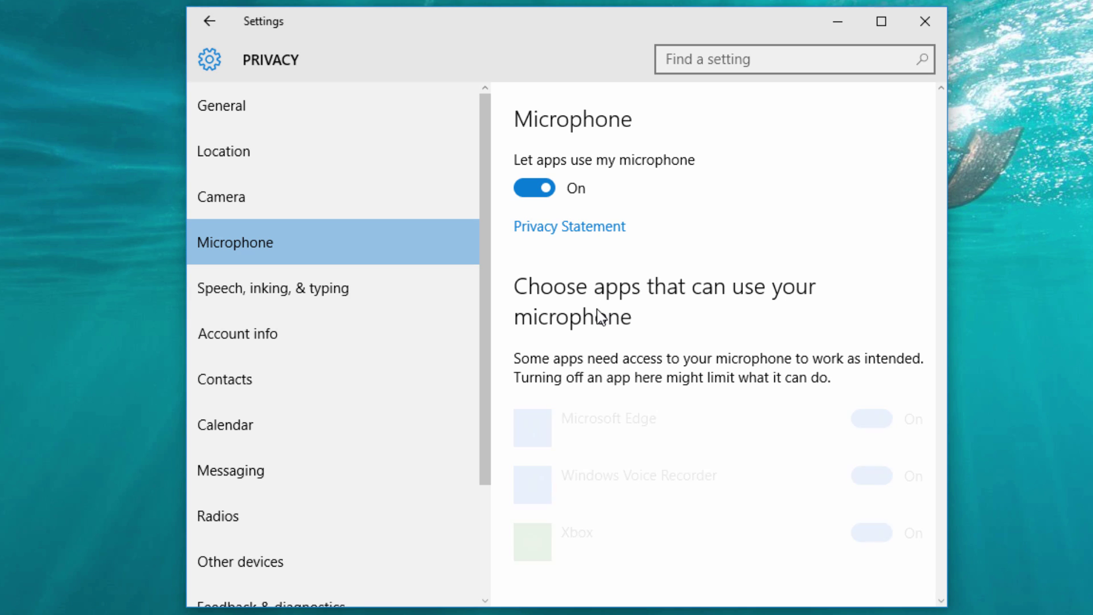
scroll(535, 283, "down", 1)
left_click(376, 272)
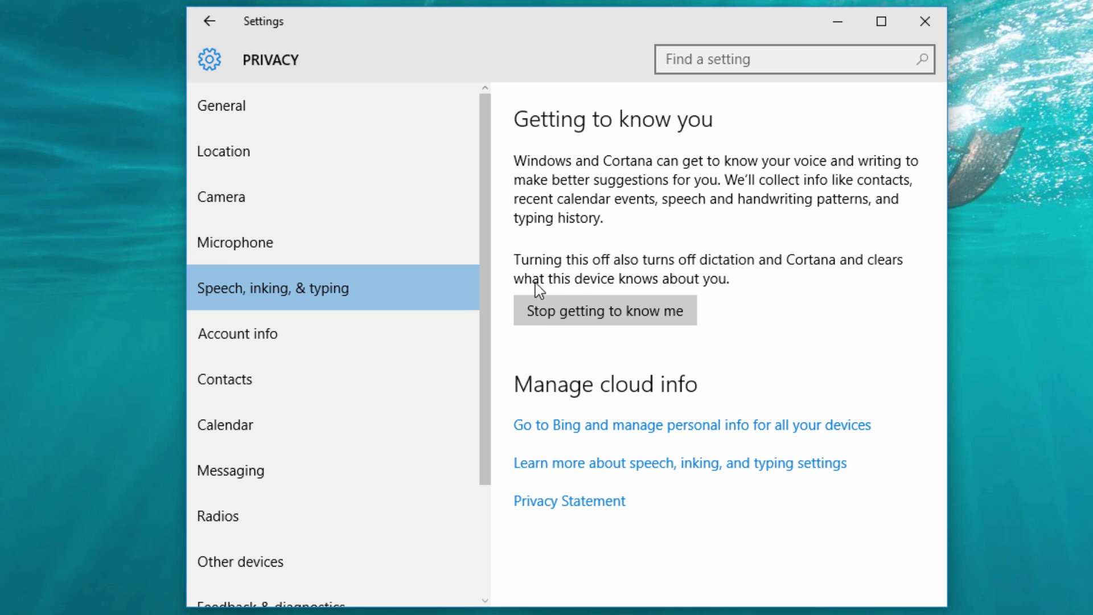
left_click(321, 330)
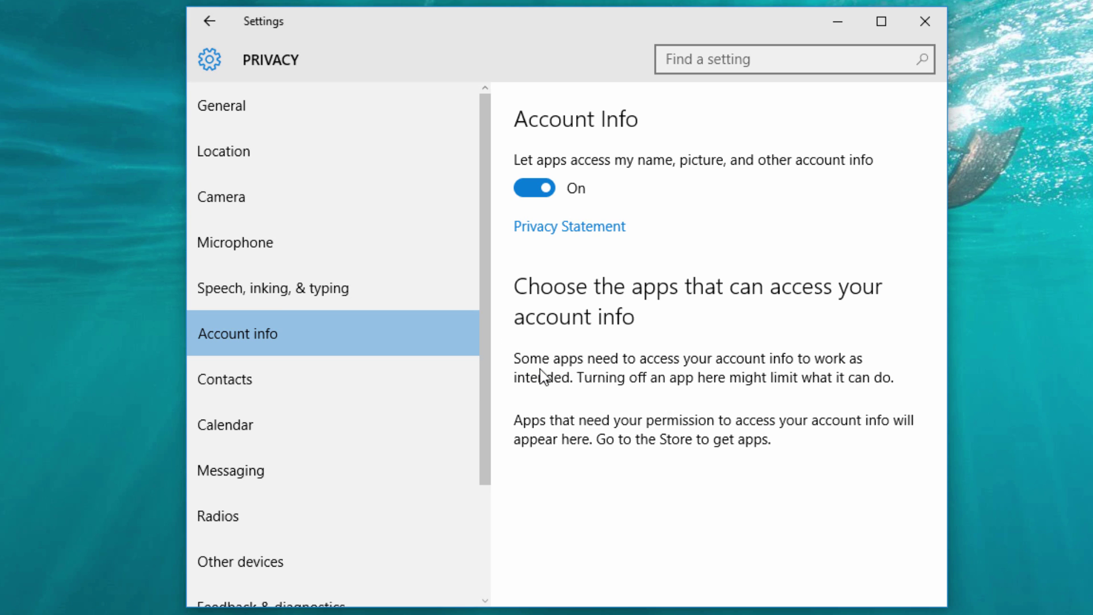
left_click(305, 380)
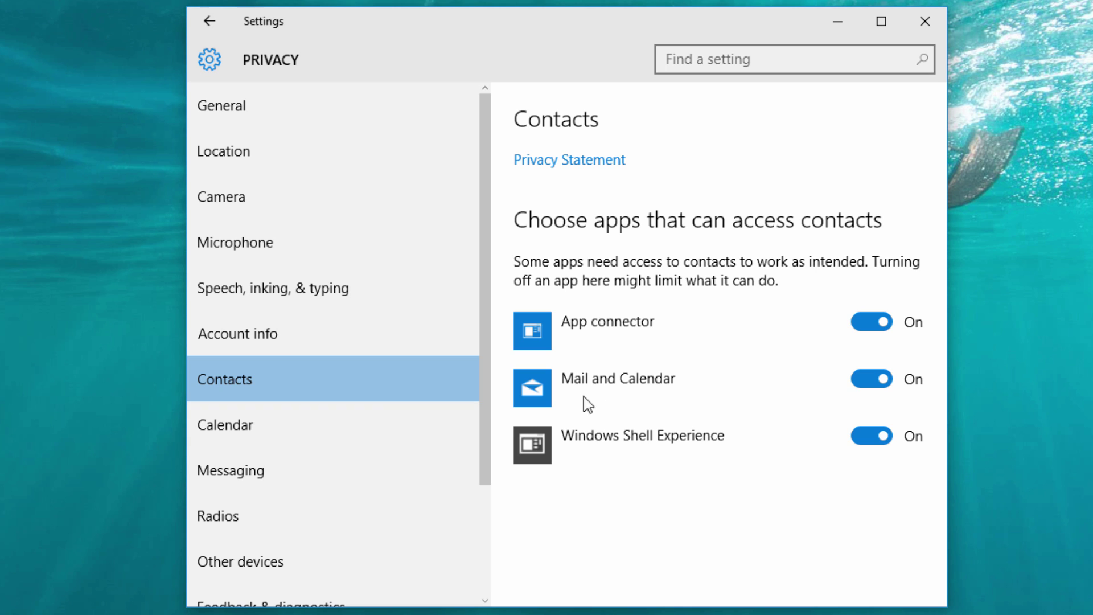
left_click(370, 432)
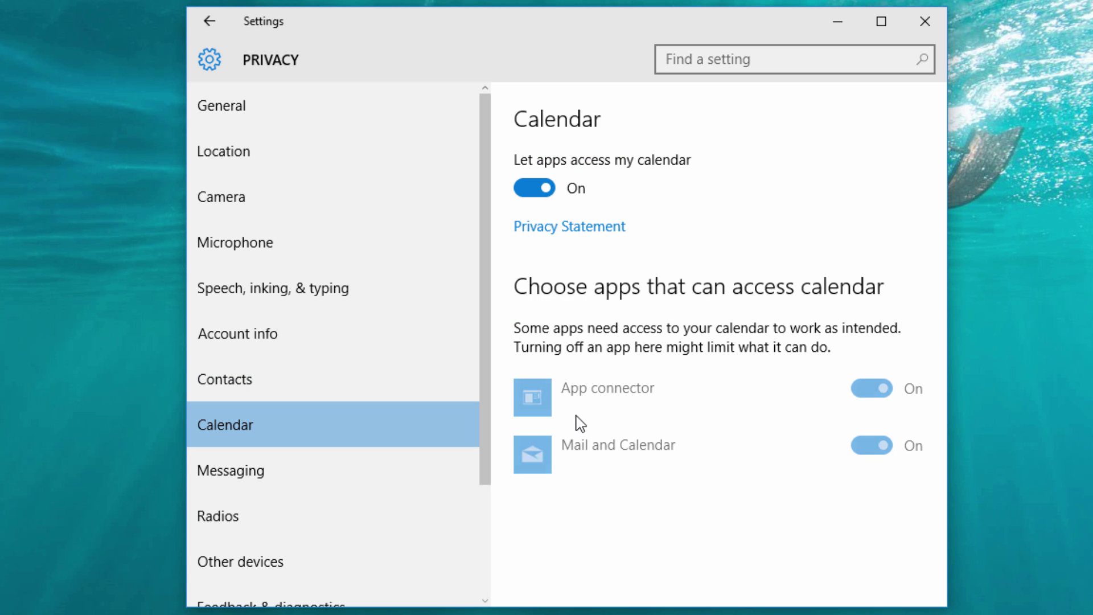
left_click(266, 479)
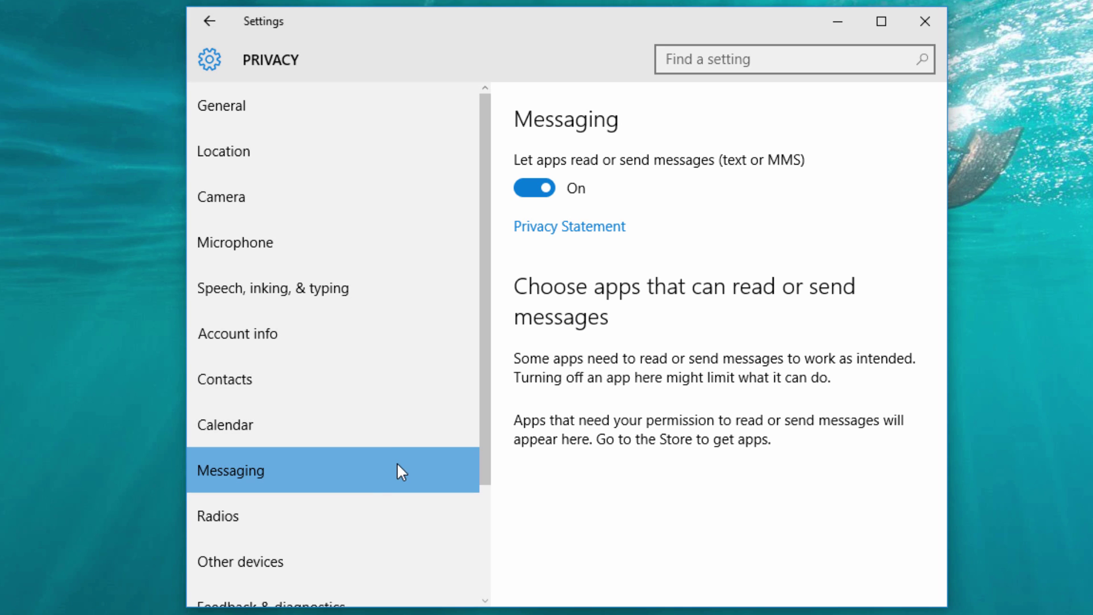
left_click(366, 516)
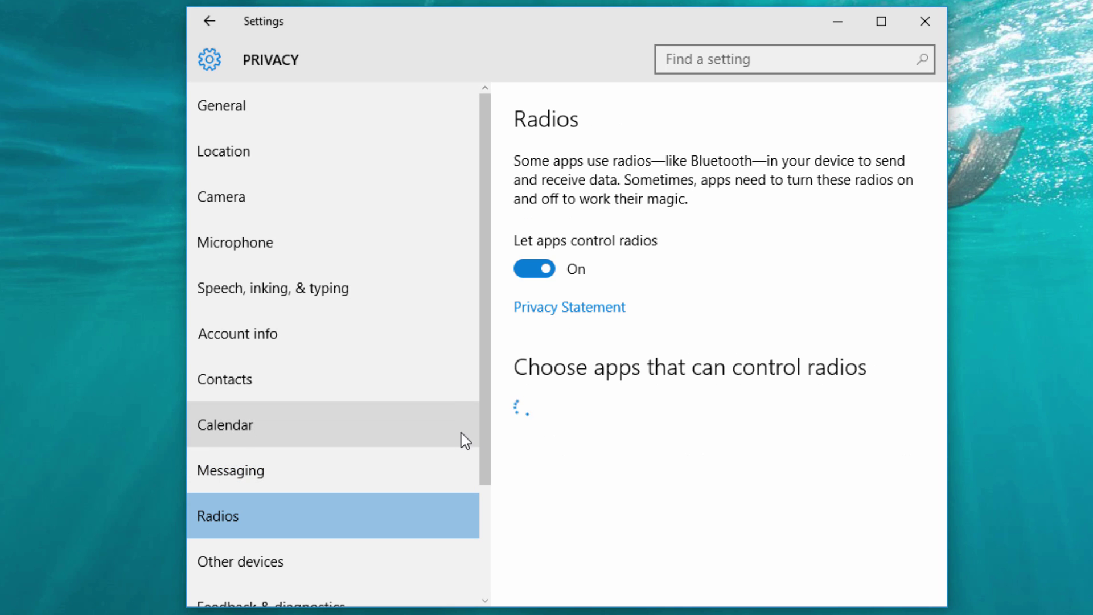
scroll(484, 512, "down", 3)
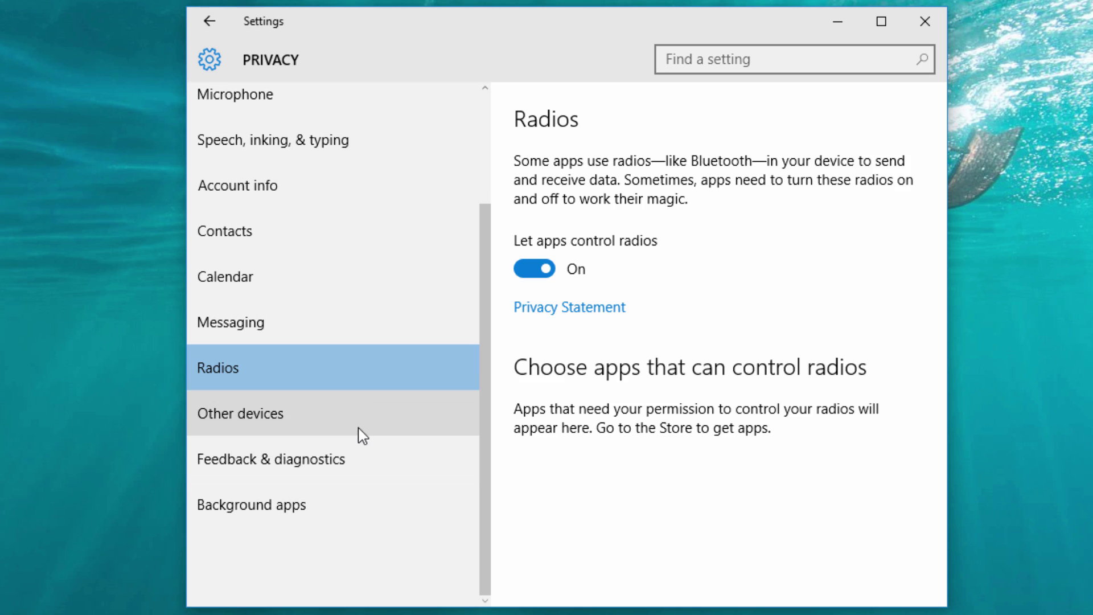
left_click(460, 425)
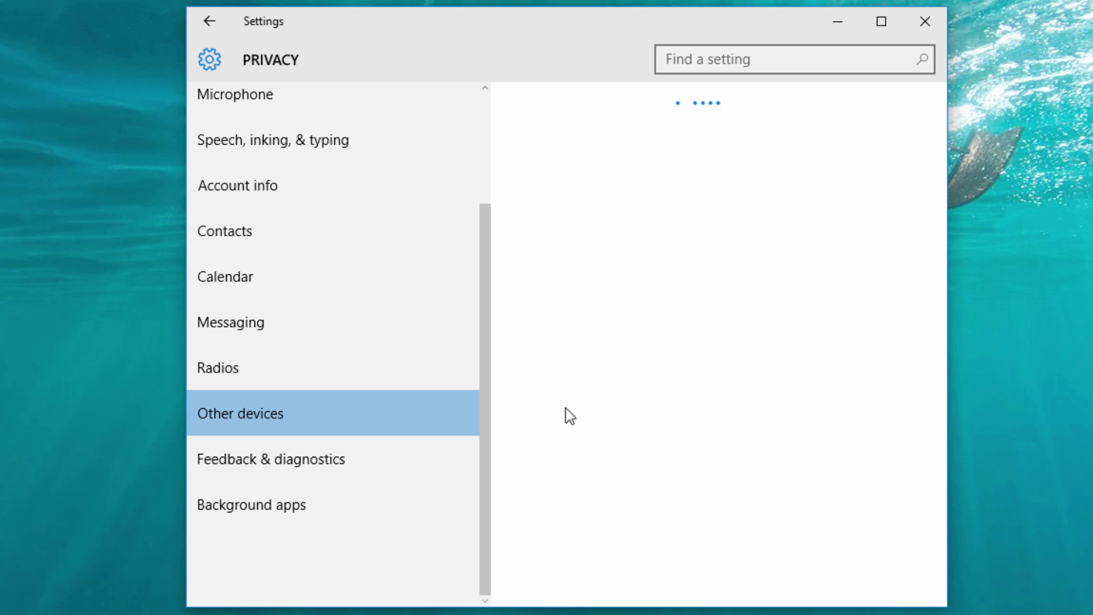
left_click(337, 459)
left_click(336, 506)
scroll(477, 387, "up", 3)
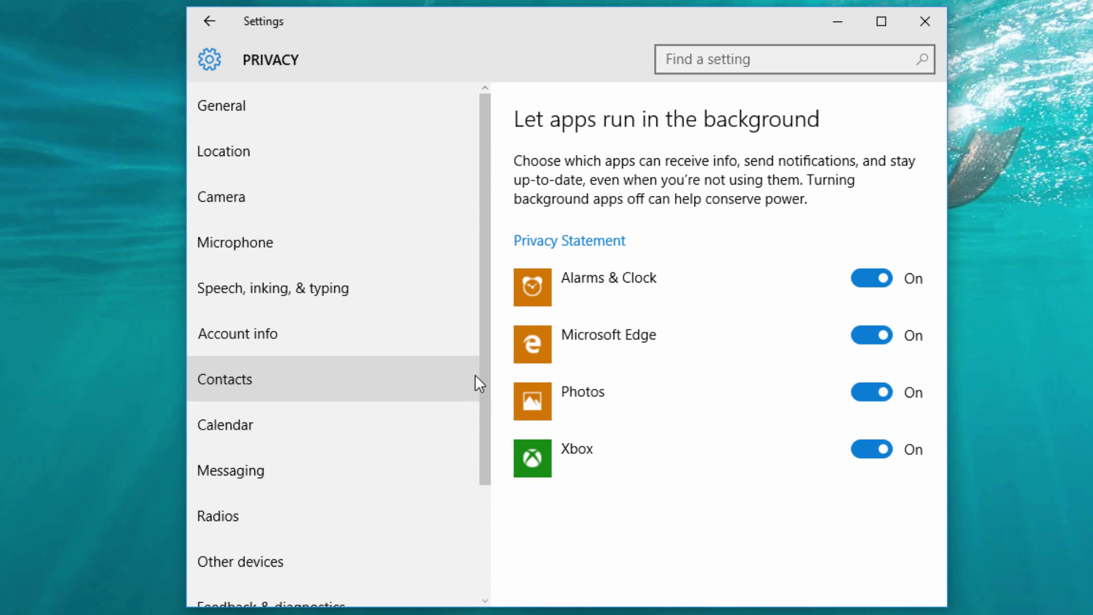
left_click(304, 122)
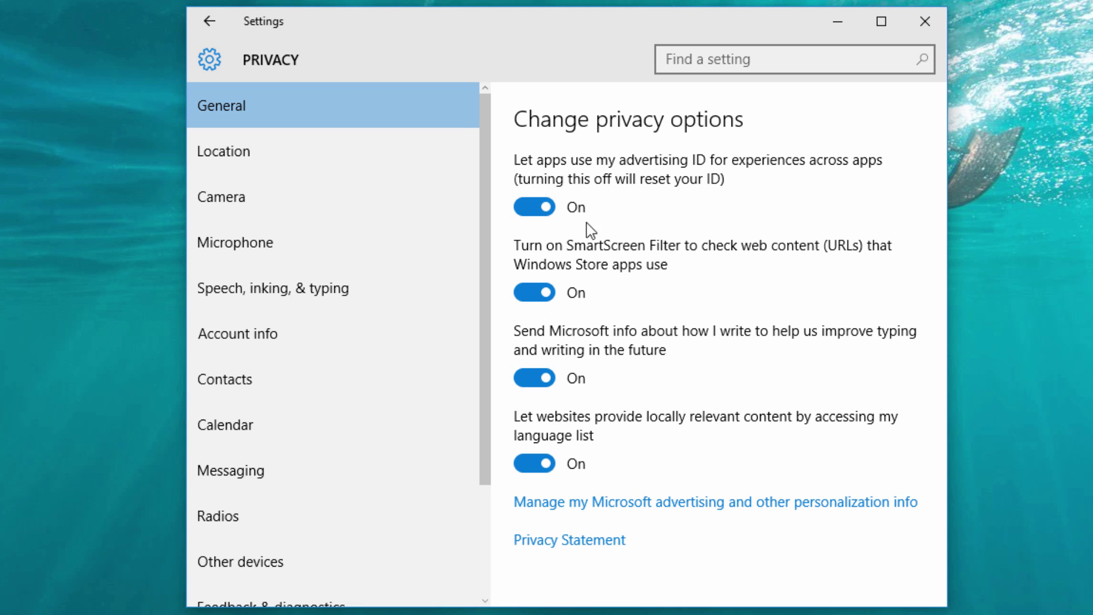
Revisit the Camera, Speech, inking & typing, and General privacy pages, then close Settings.
left_click(314, 197)
left_click(311, 288)
left_click(469, 125)
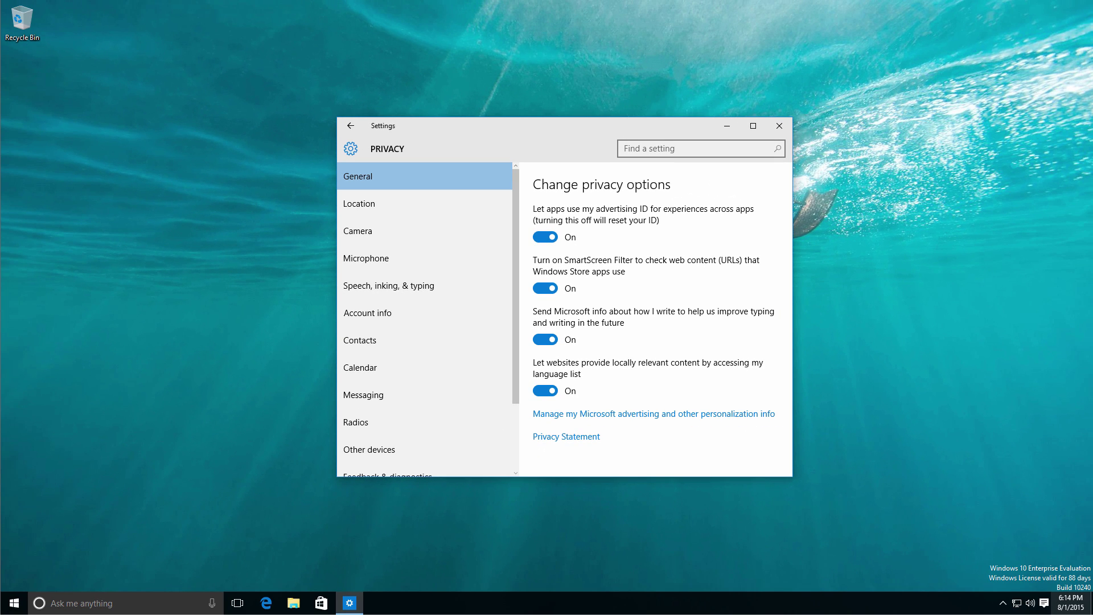
key("alt+F4")
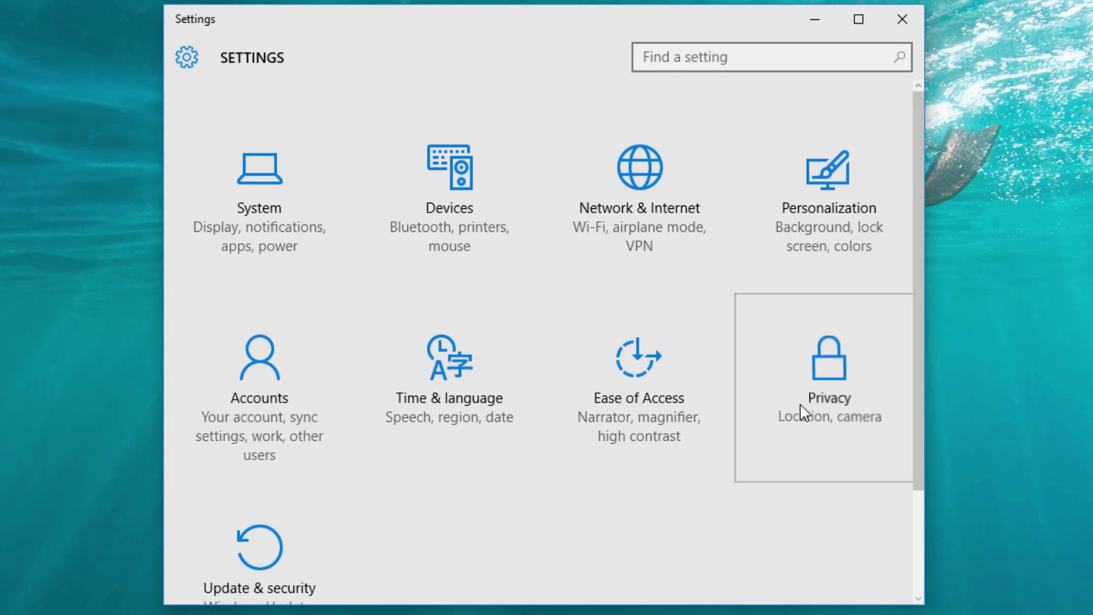
From Privacy, launch 'Manage my Microsoft advertising and other personalization info' online in Edge.
left_click(803, 411)
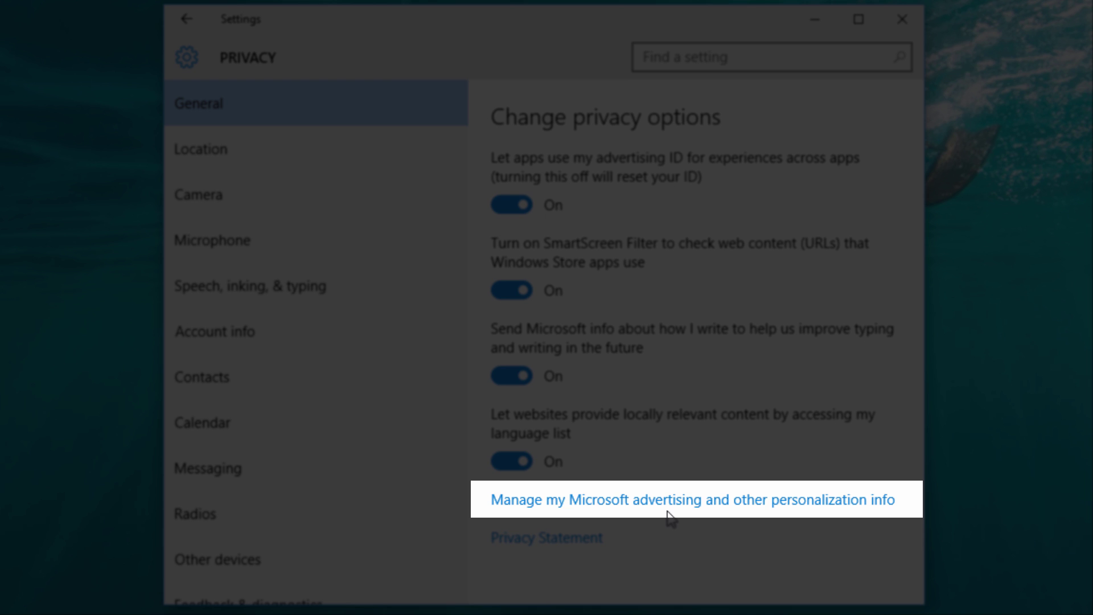
left_click(664, 505)
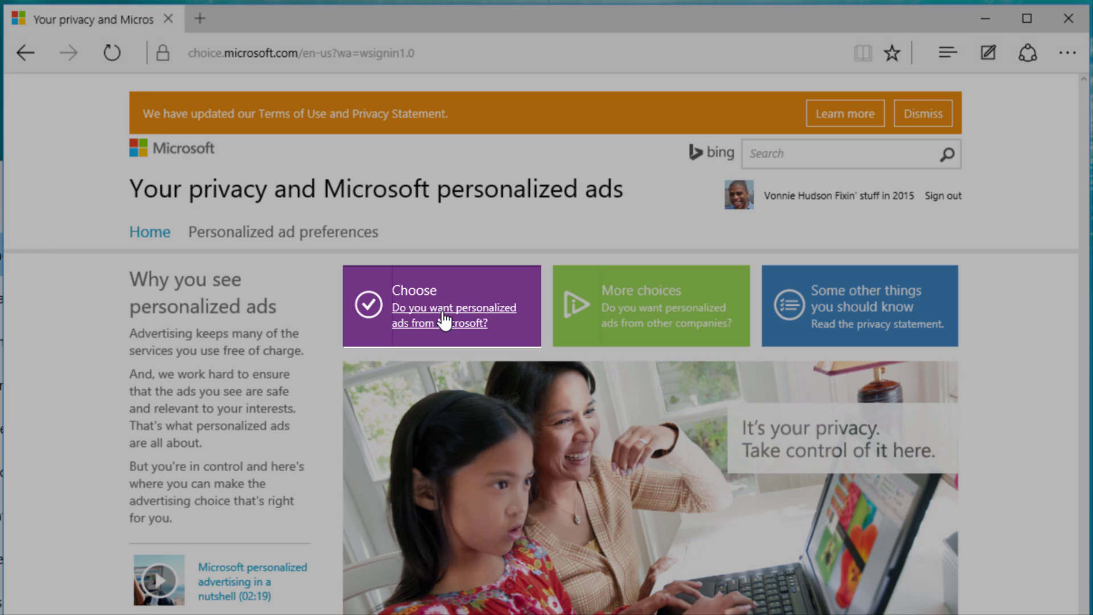
View the 'Do you want personalized ads from Microsoft?' preferences on the Microsoft privacy page.
left_click(446, 320)
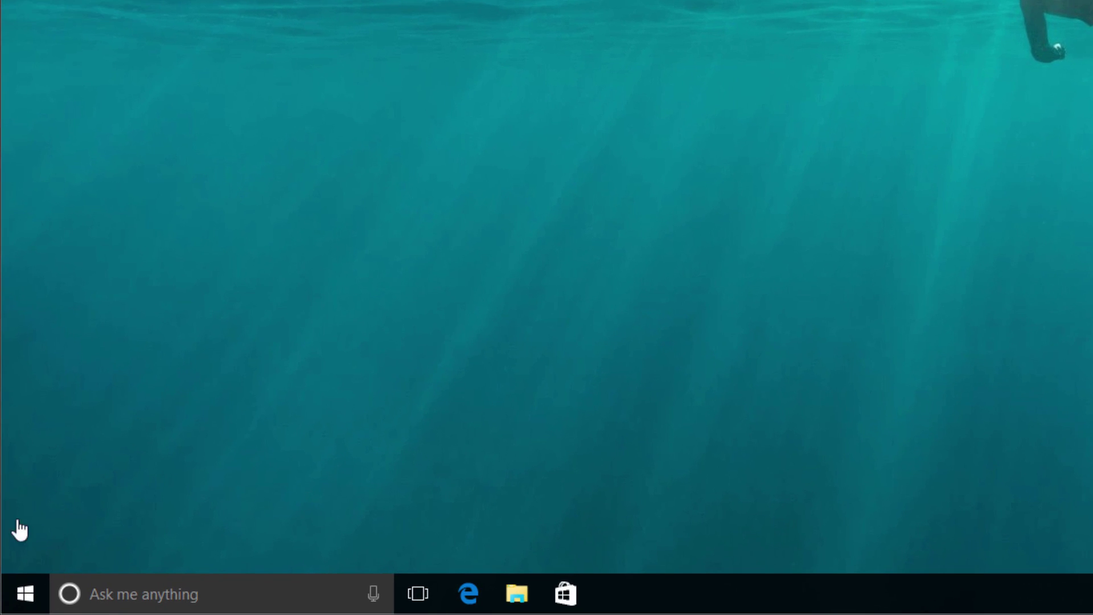
Search Start for 'cortana' and open the Cortana & Search settings.
left_click(27, 595)
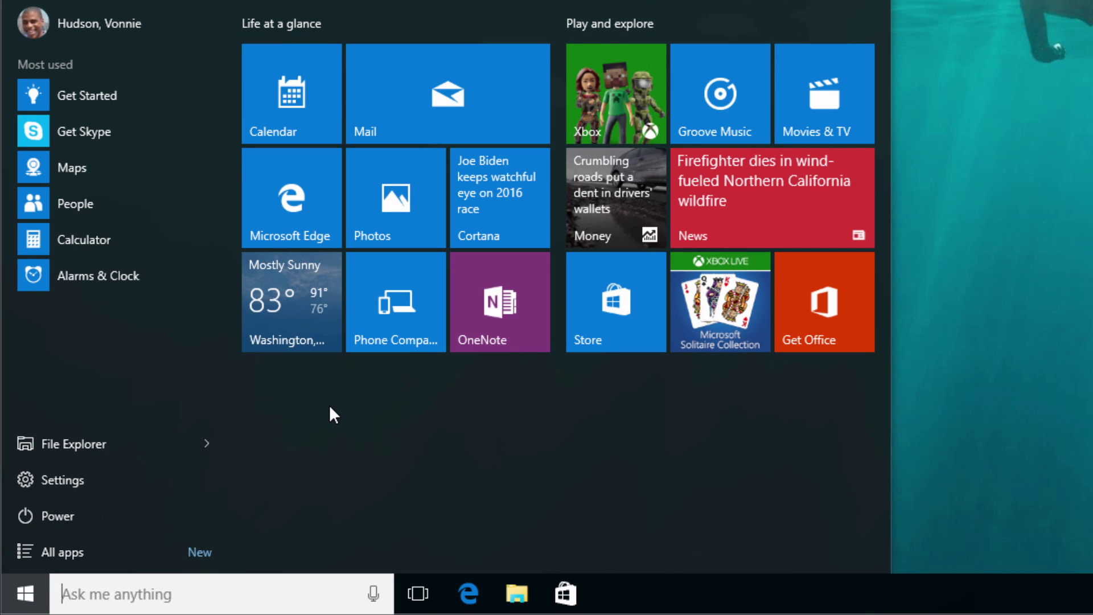
type("cort")
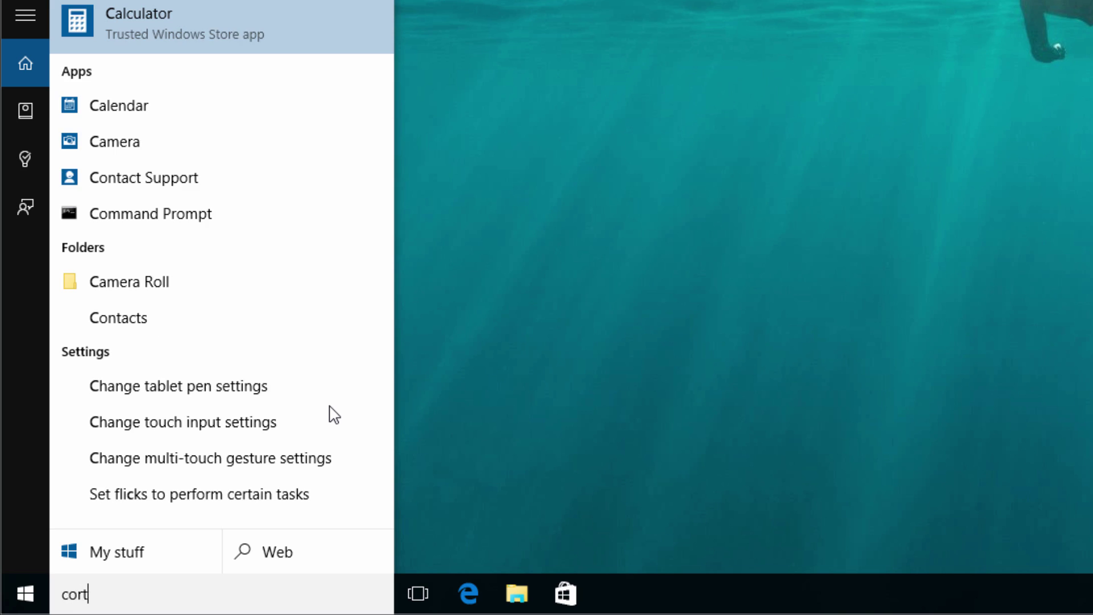
type("ana")
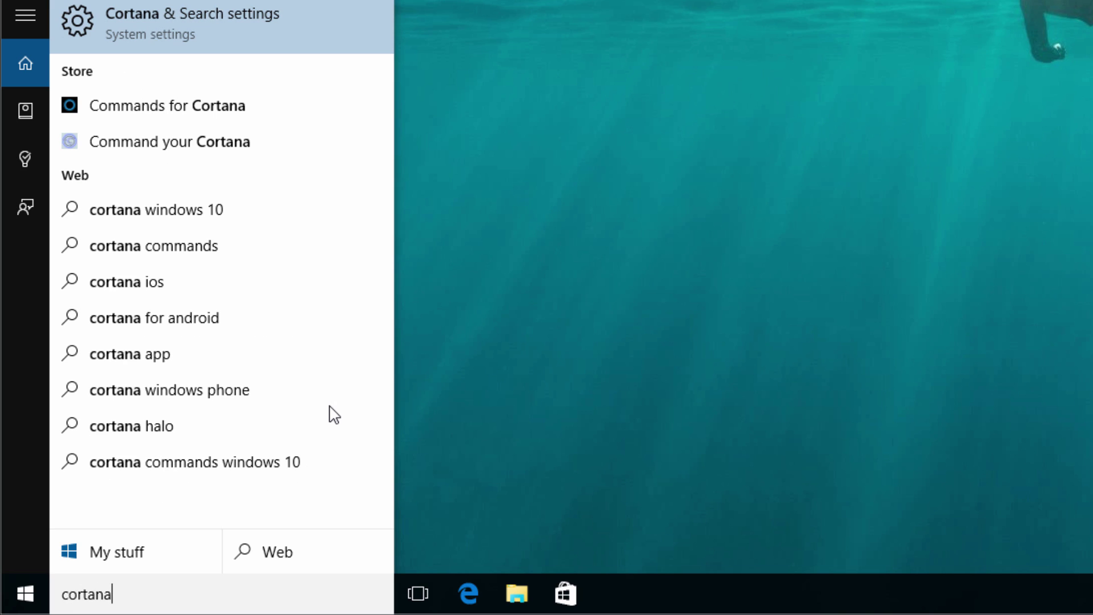
left_click(265, 34)
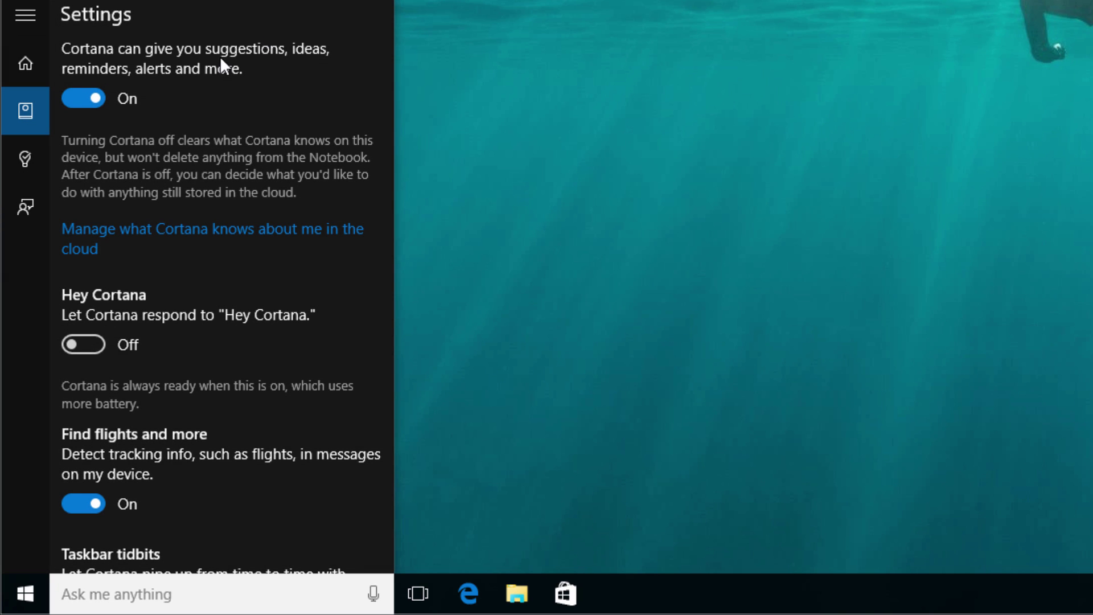